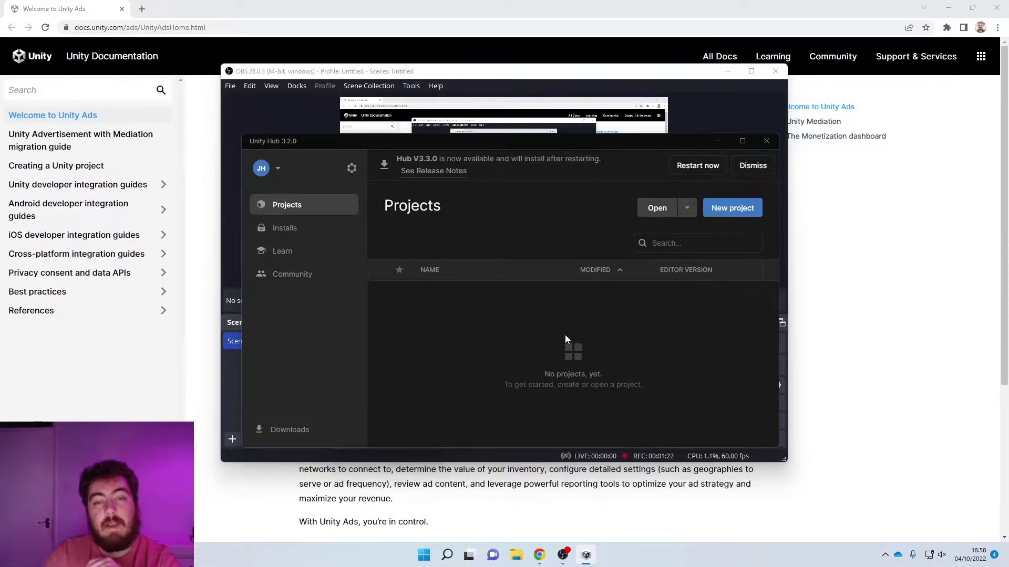
# Step: Create a new 2D-template project named AdsExample in Unity Hub
pyautogui.click(715, 207)
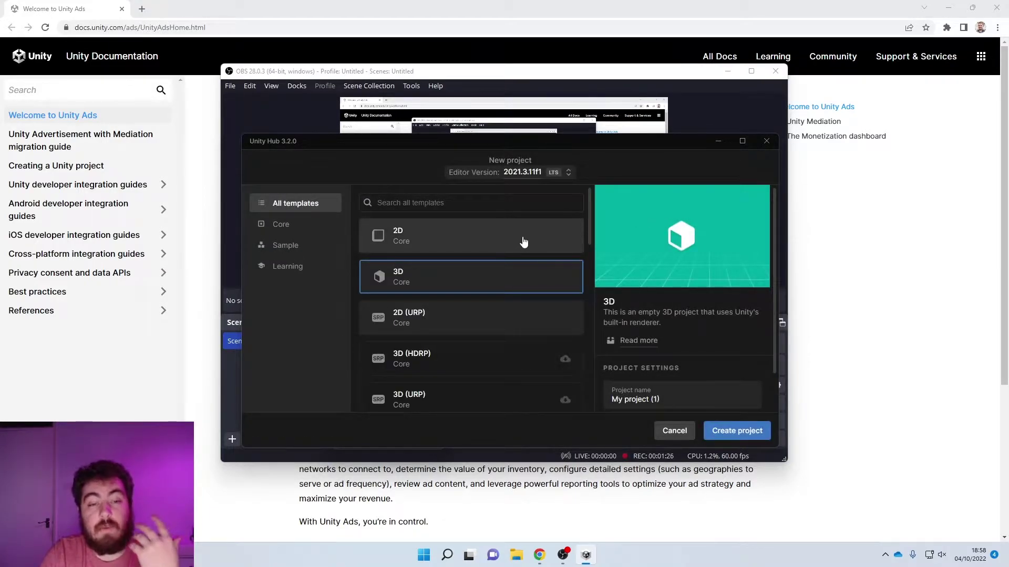
pyautogui.click(490, 242)
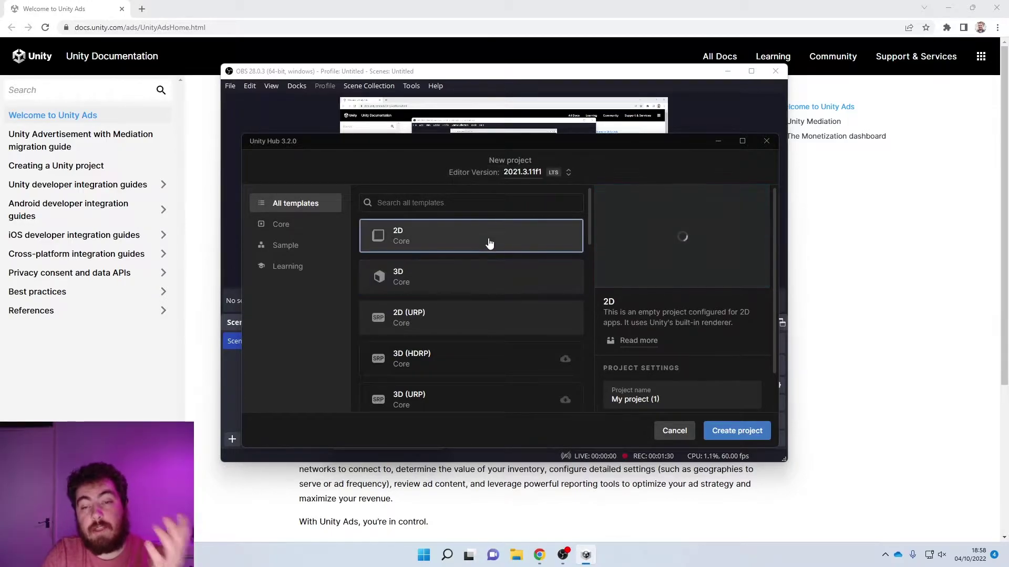
pyautogui.tripleClick(647, 399)
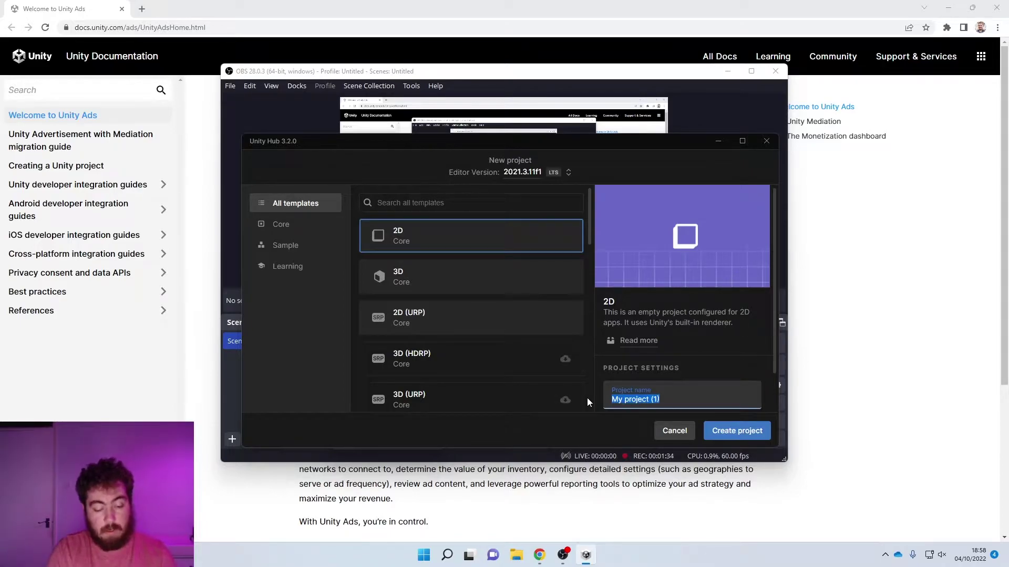
pyautogui.write('AdsE')
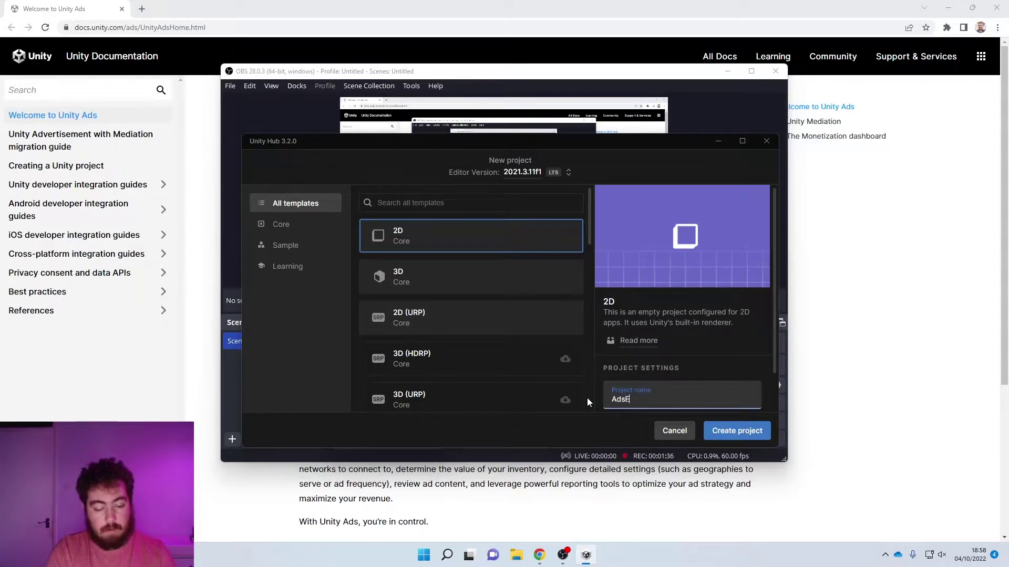
pyautogui.write('xample')
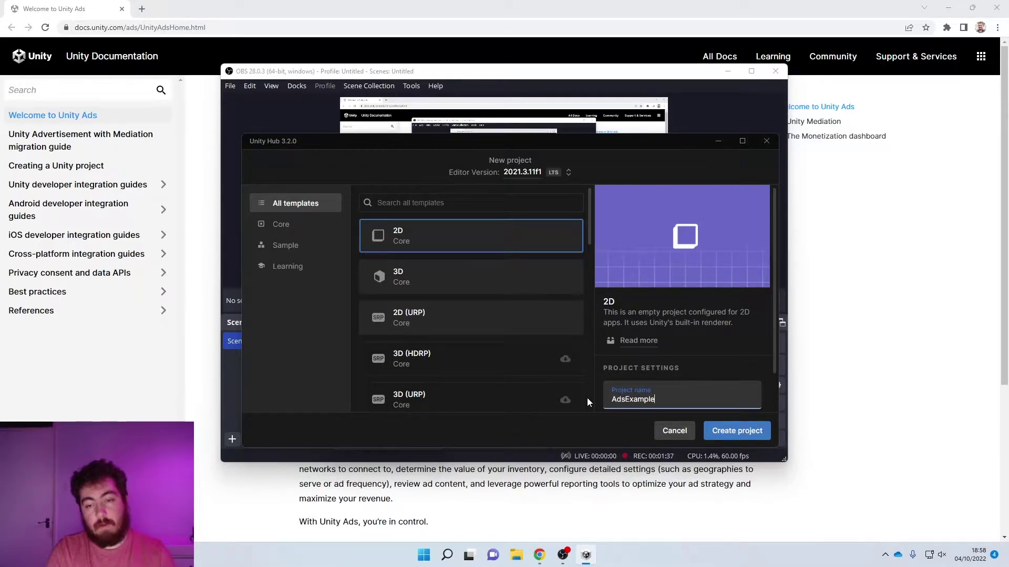
pyautogui.click(735, 432)
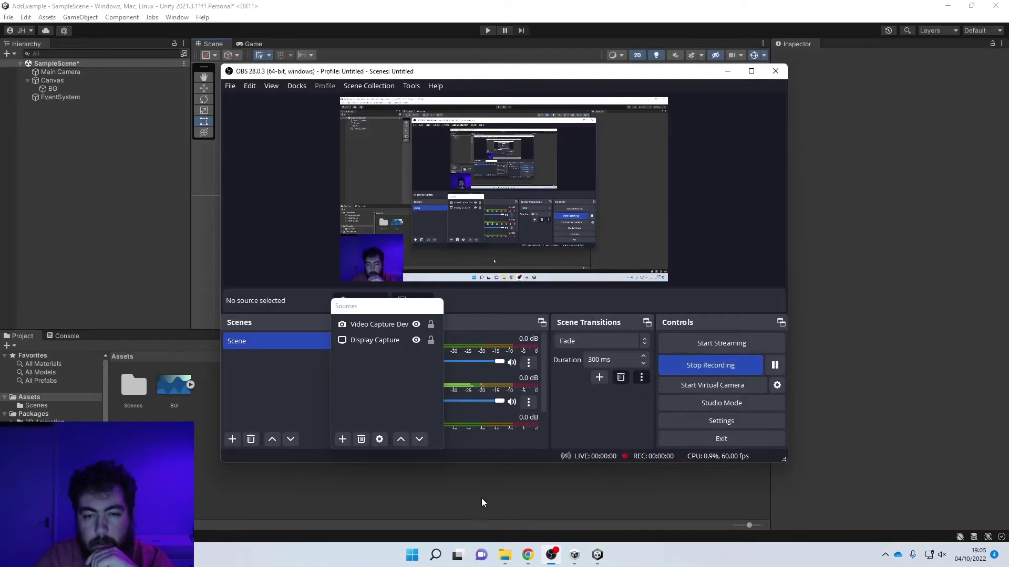
# Step: Bring the AdsExample Unity Editor window to the front from the taskbar
pyautogui.click(482, 498)
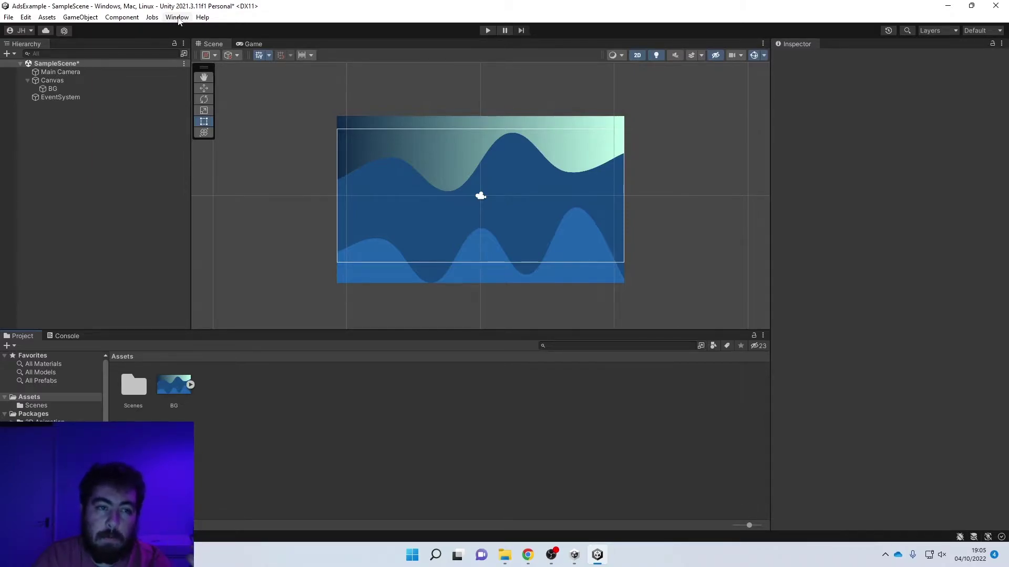
# Step: Look up the Advertisement package (3.7.5) under Unity Registry in Package Manager, then close it
pyautogui.click(177, 17)
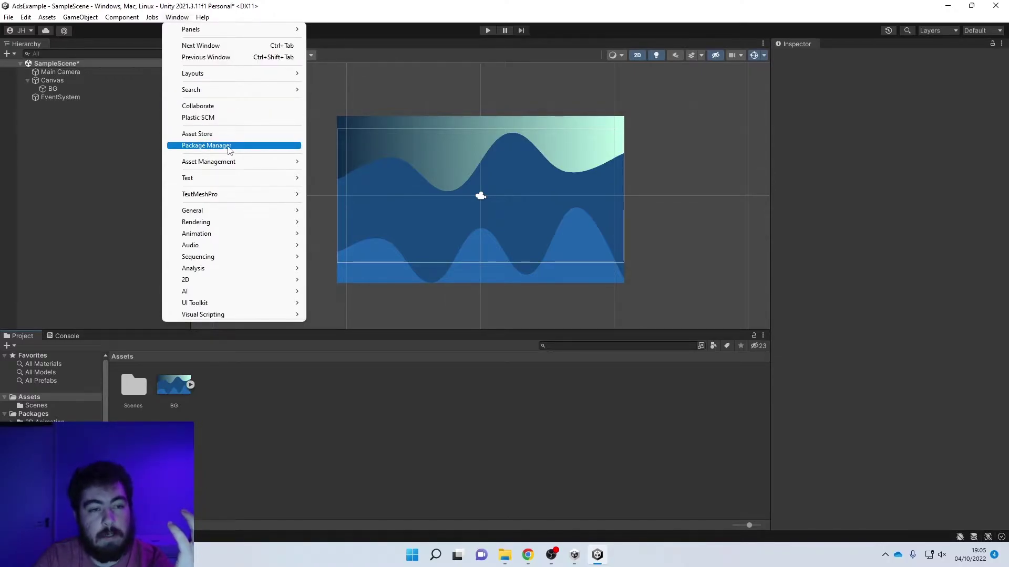
pyautogui.click(232, 147)
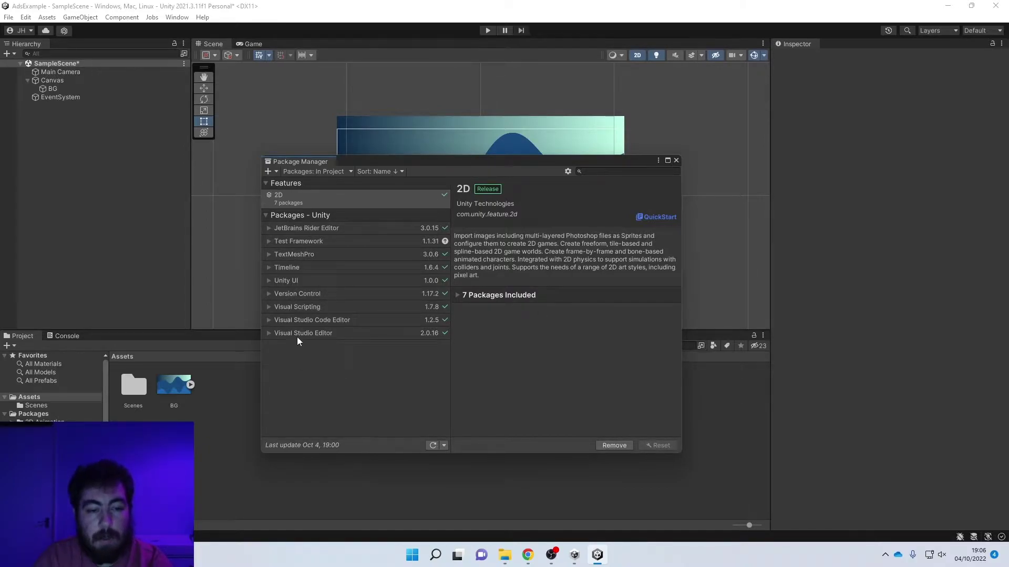
pyautogui.click(322, 173)
pyautogui.click(319, 184)
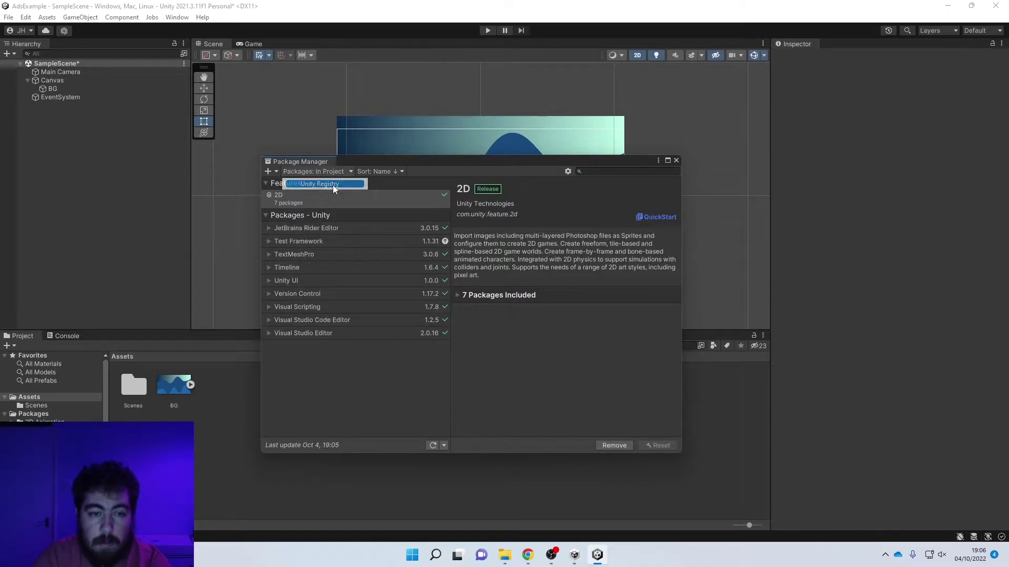
pyautogui.scroll(-2, 377, 291)
pyautogui.scroll(-3, 377, 291)
pyautogui.click(327, 331)
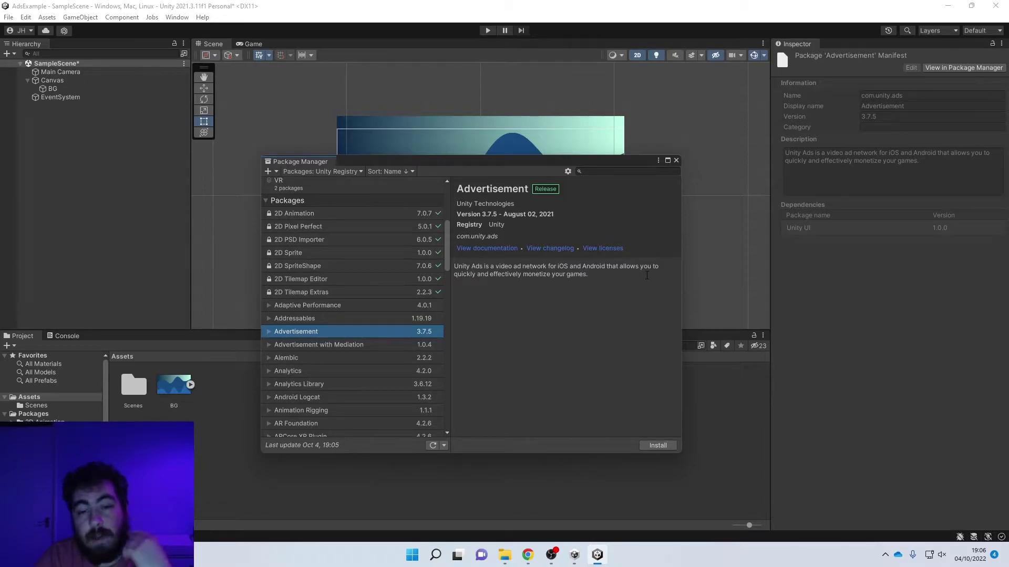
pyautogui.click(677, 164)
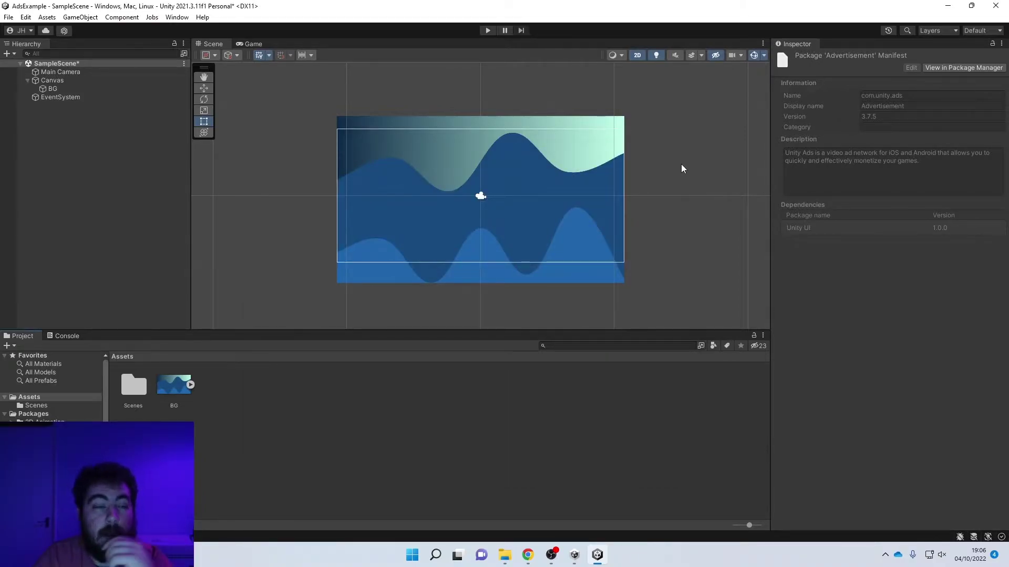
# Step: Open Project Settings and resize it into a smaller window centred over the editor
pyautogui.click(22, 17)
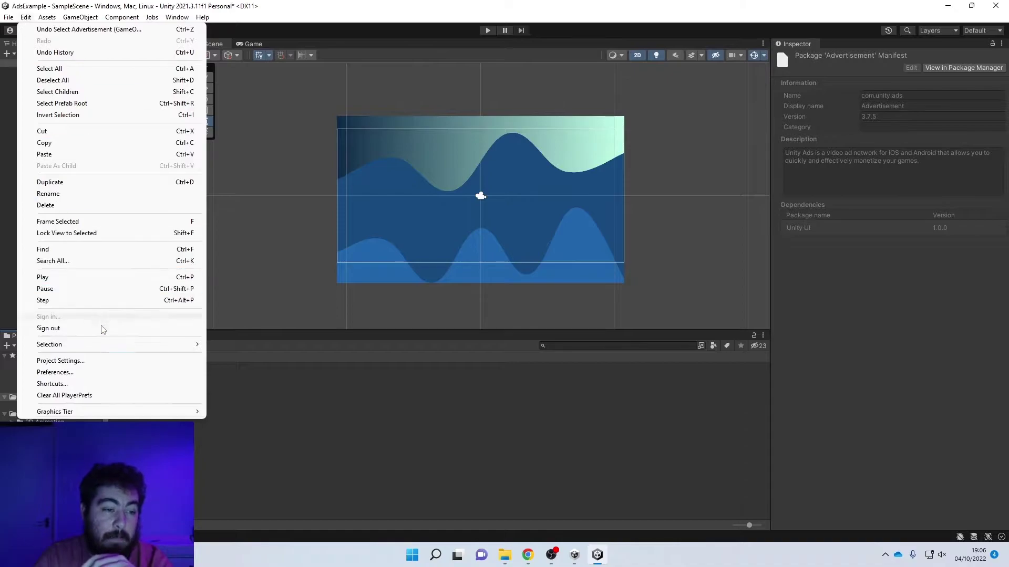
pyautogui.click(105, 358)
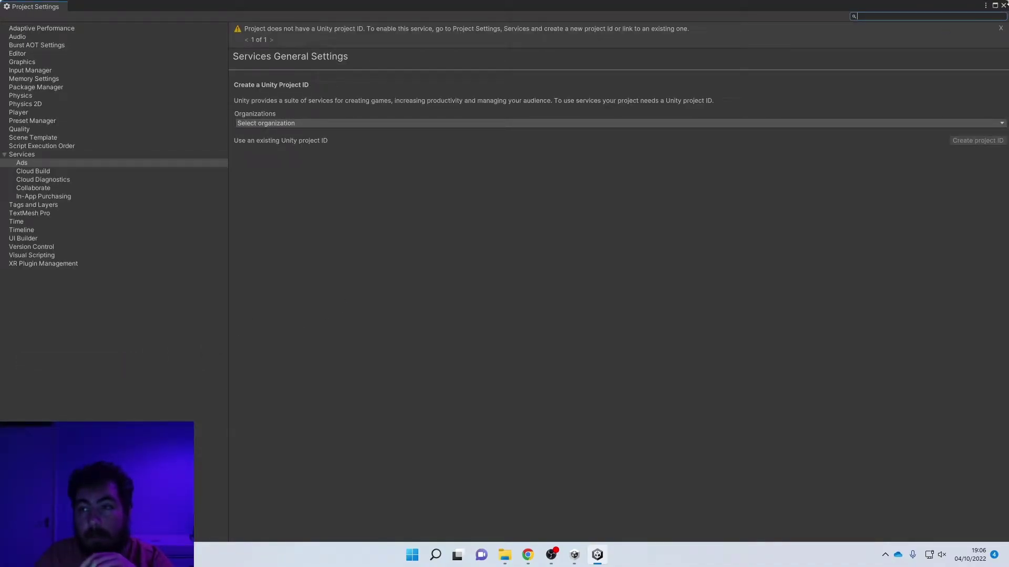
pyautogui.click(995, 5)
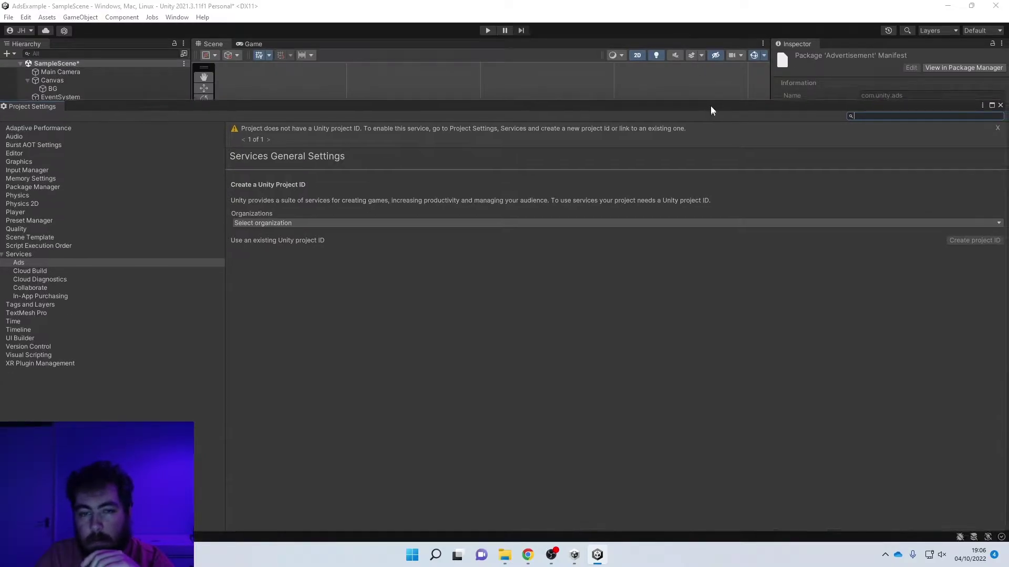
pyautogui.moveTo(711, 110); pyautogui.dragTo(714, 56)
pyautogui.moveTo(1005, 487); pyautogui.dragTo(597, 336)
pyautogui.moveTo(315, 67); pyautogui.dragTo(504, 62)
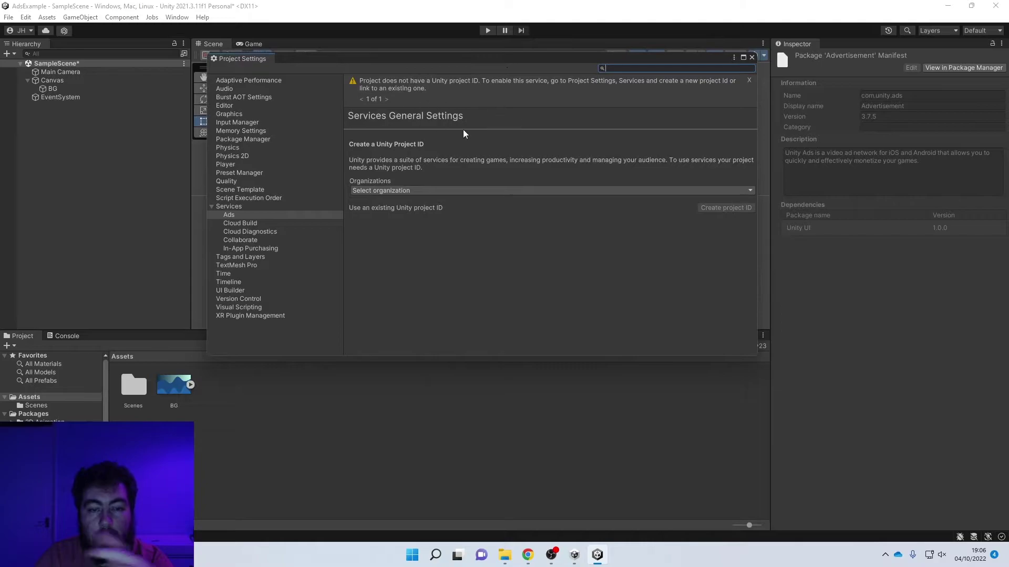
# Step: Choose the organization for Ads services and create a Unity project ID
pyautogui.click(441, 191)
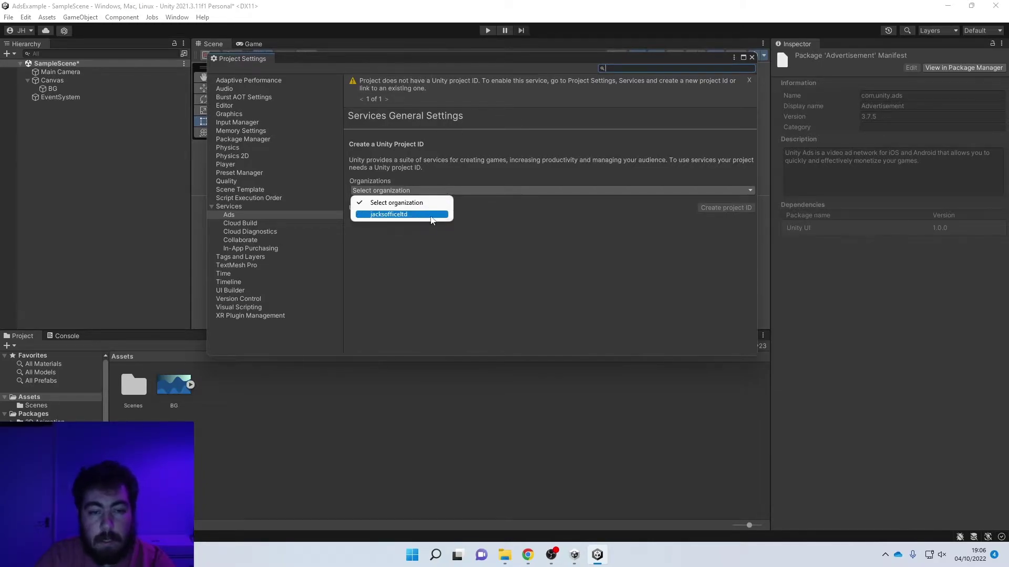
pyautogui.click(402, 212)
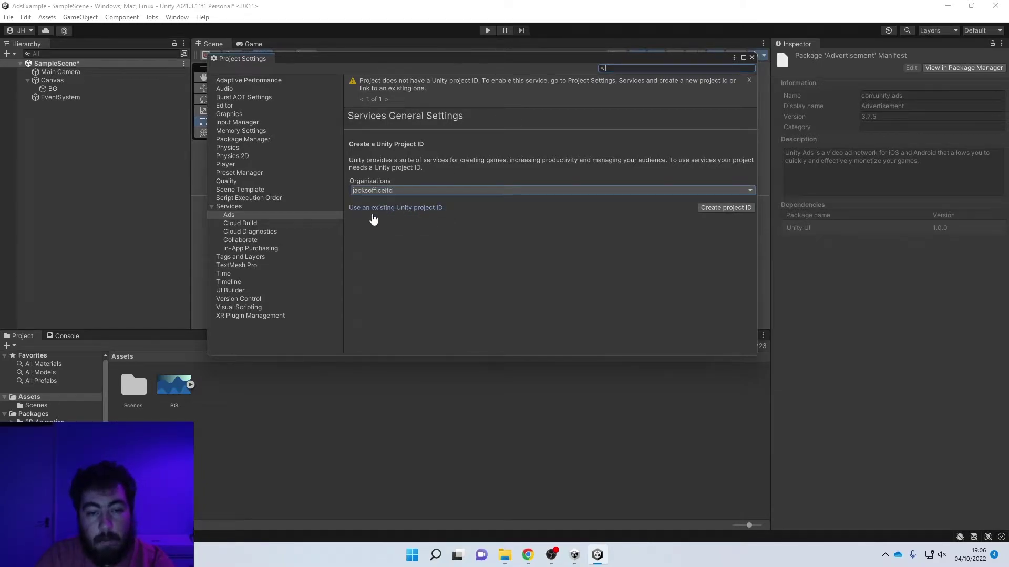
pyautogui.click(721, 209)
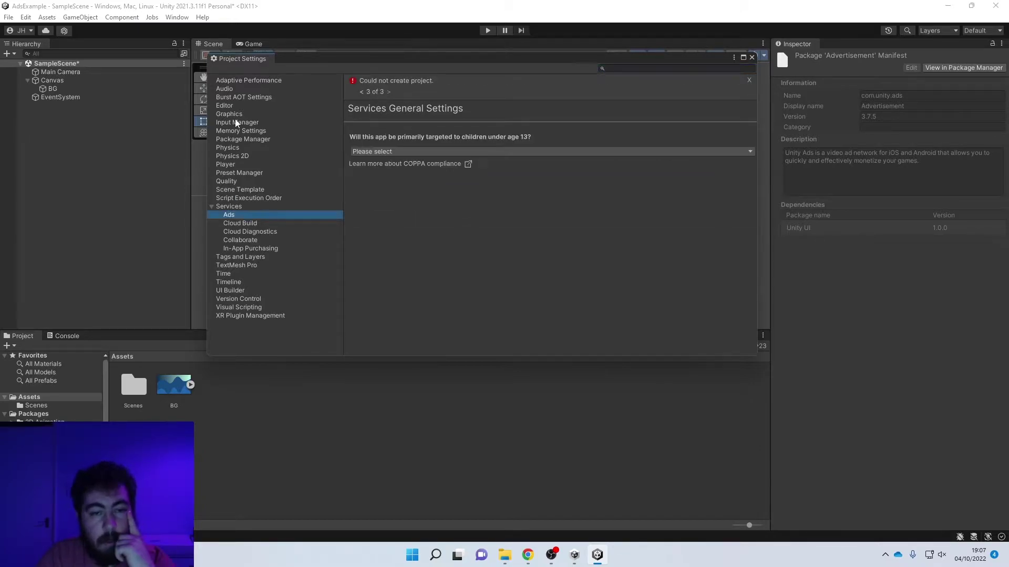
# Step: Answer No to 'targeted to children under age 13' and save the COPPA setting
pyautogui.doubleClick(362, 92)
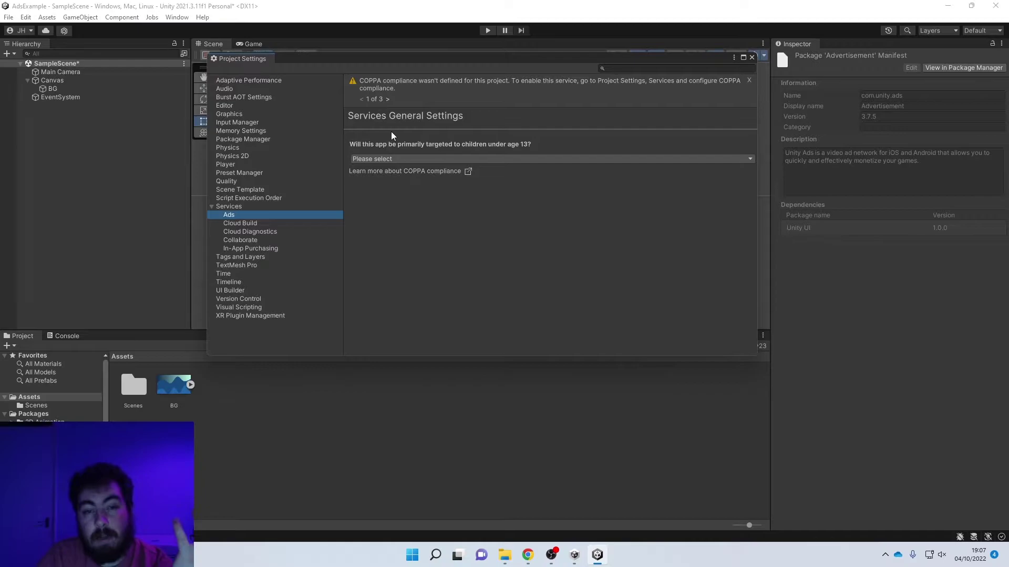
pyautogui.click(515, 159)
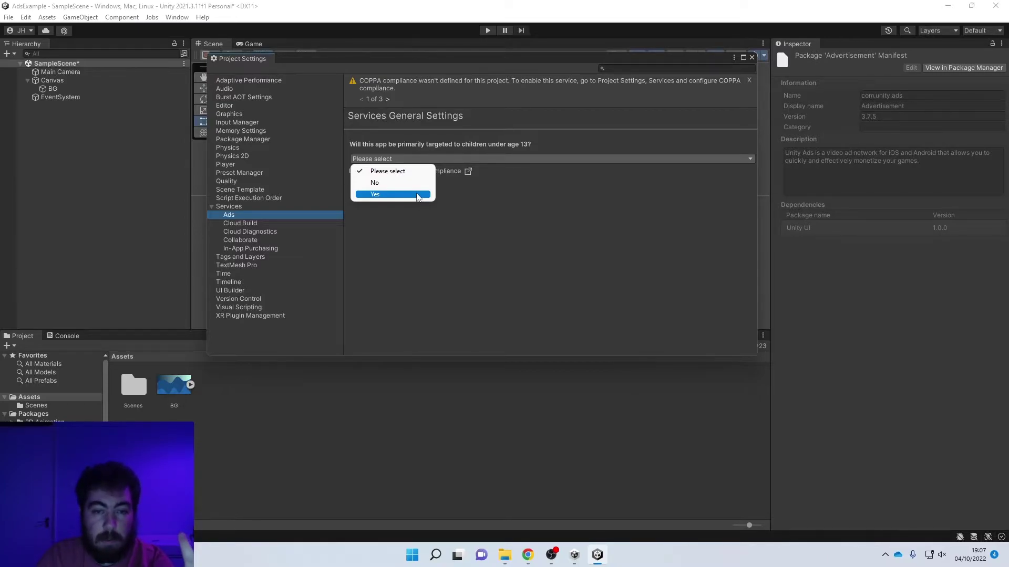
pyautogui.click(415, 183)
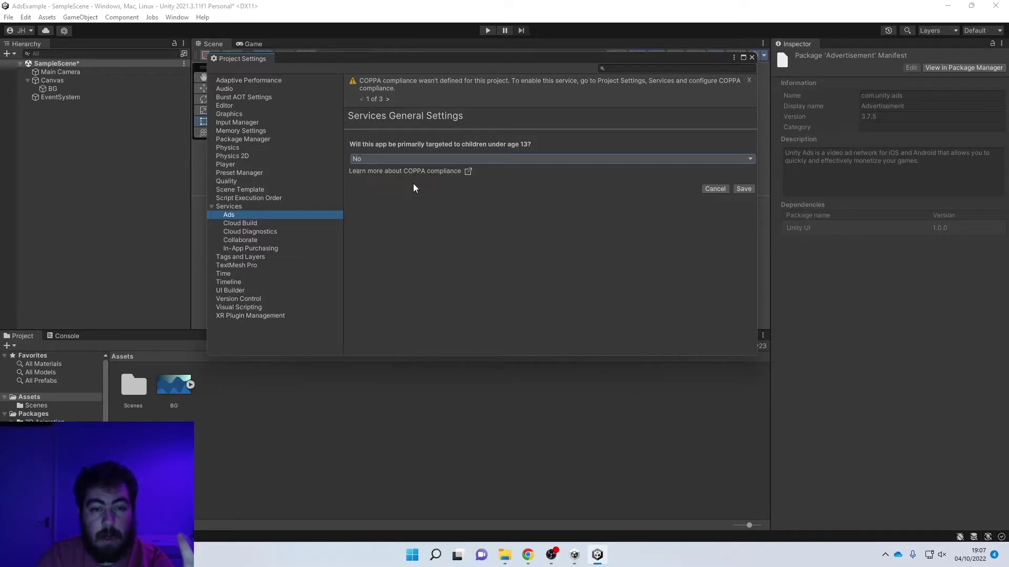
pyautogui.click(743, 194)
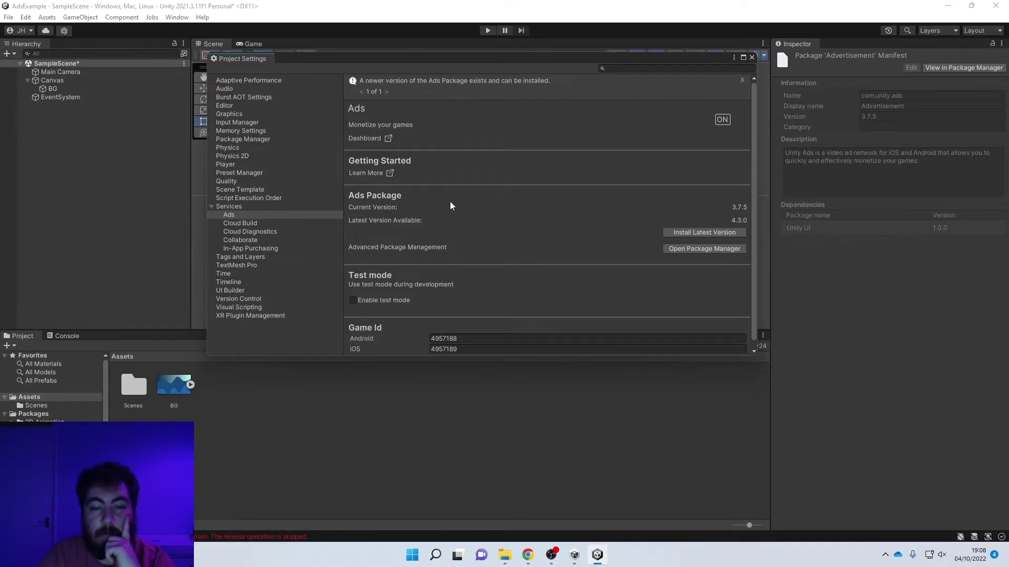
# Step: Update the Ads package from 3.7.5 to 4.3.0 and enable test mode
pyautogui.click(695, 233)
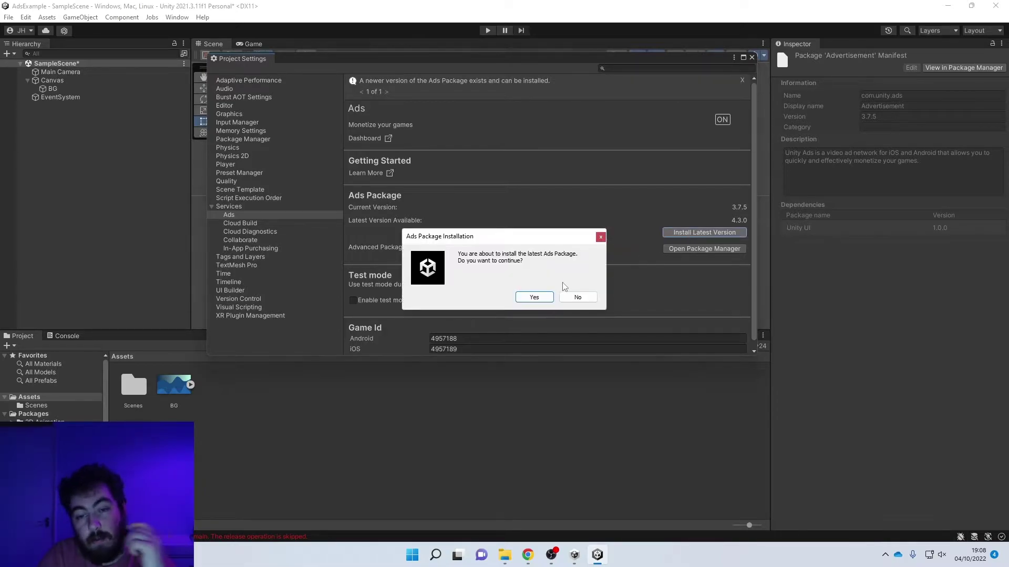
pyautogui.click(546, 301)
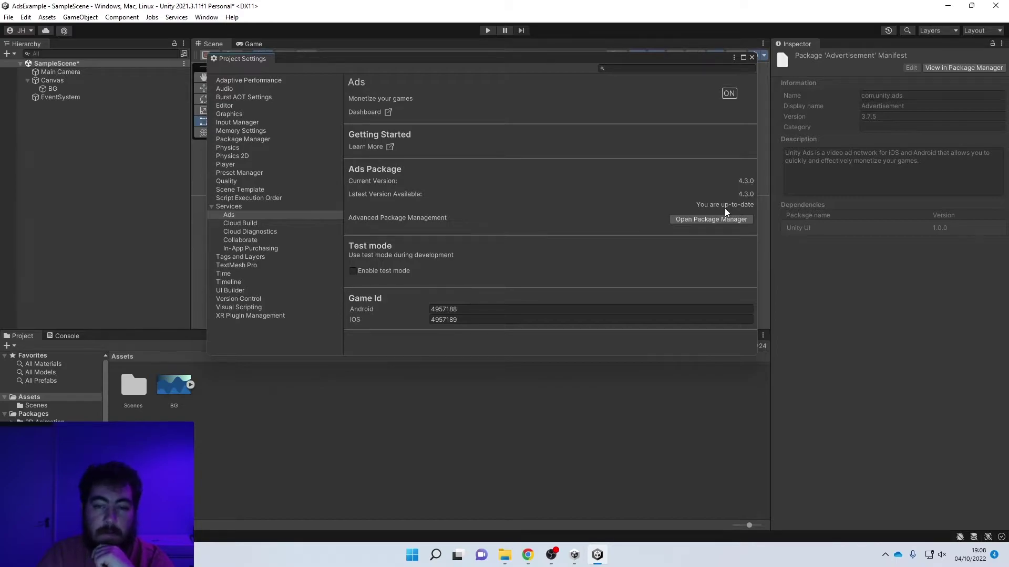
pyautogui.click(367, 270)
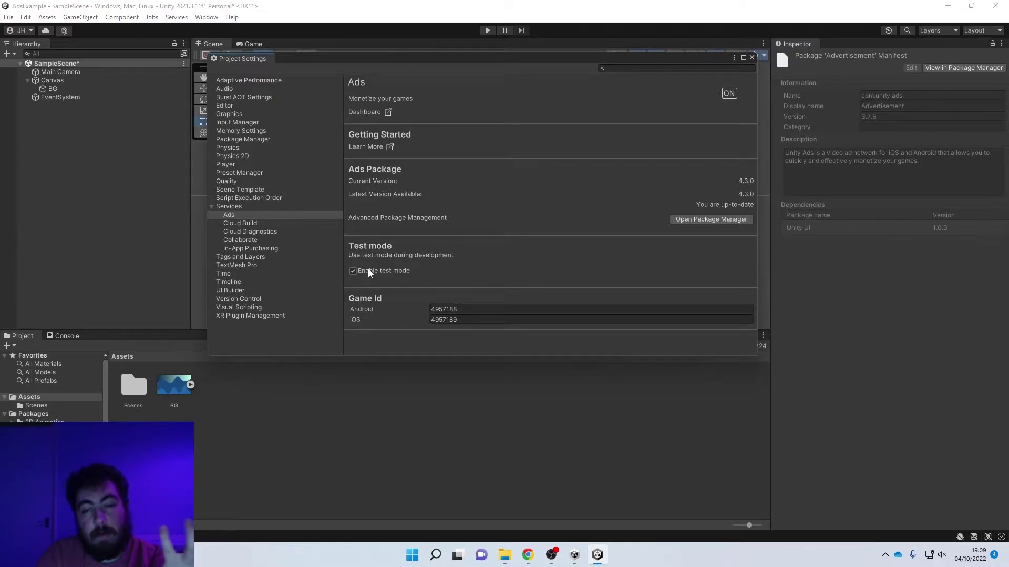